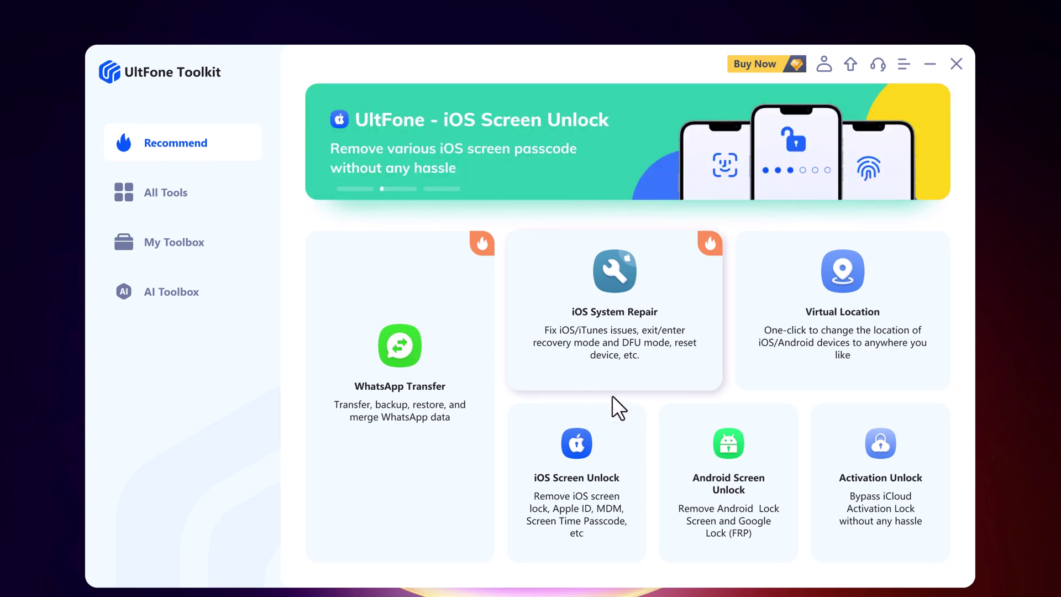
Step: Launch the iOS Screen Unlock card from the toolkit's Recommend page
click(629, 455)
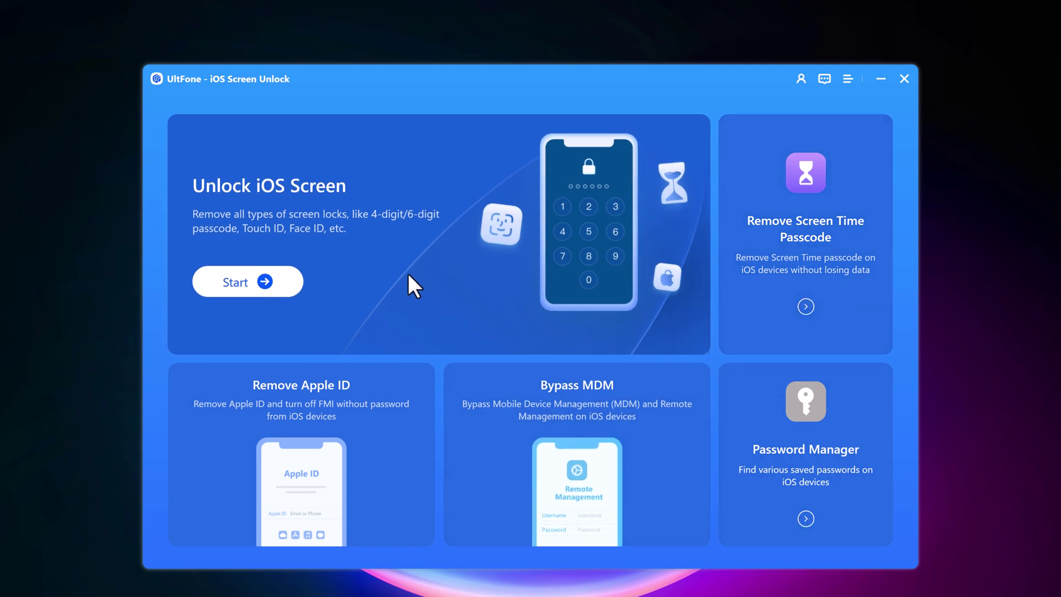
Step: Start Unlock iOS Screen and continue past the Remove Screen Lock notes to firmware download
click(267, 285)
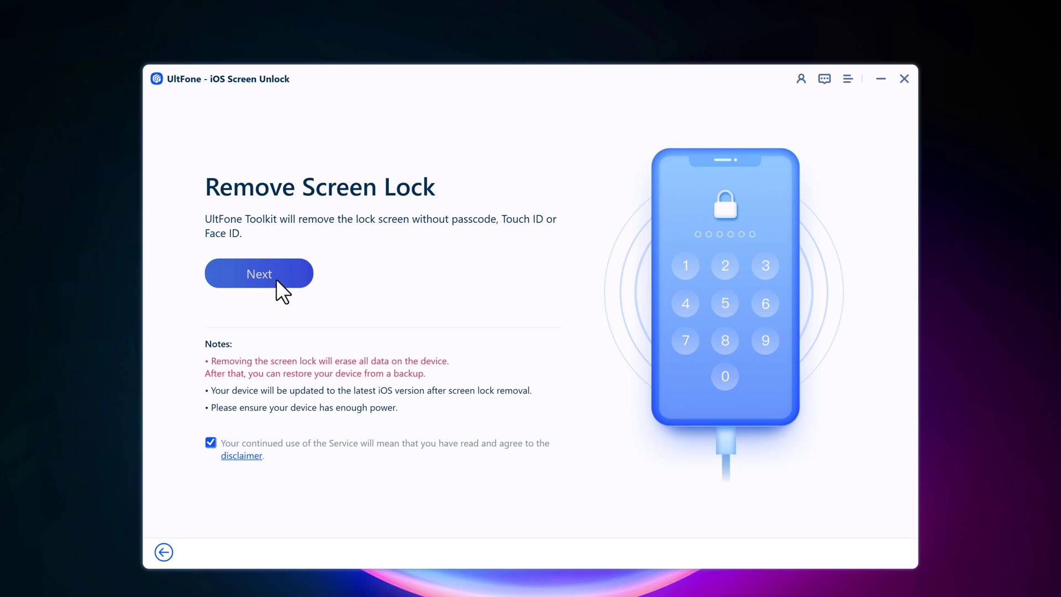
click(277, 279)
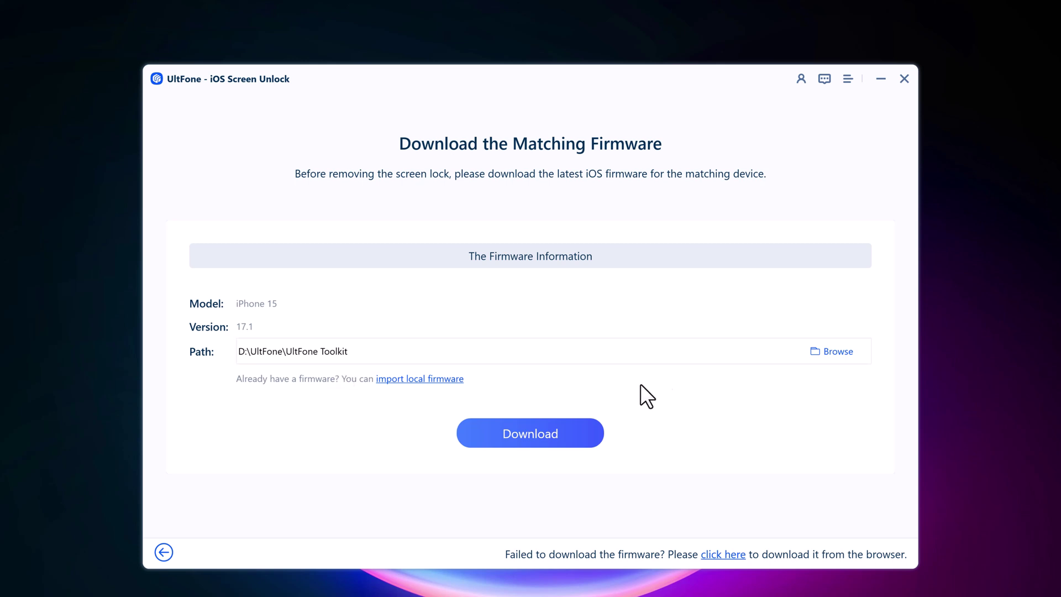
Step: Download the iOS 17.1 firmware for the iPhone 15 until it reports success
click(553, 436)
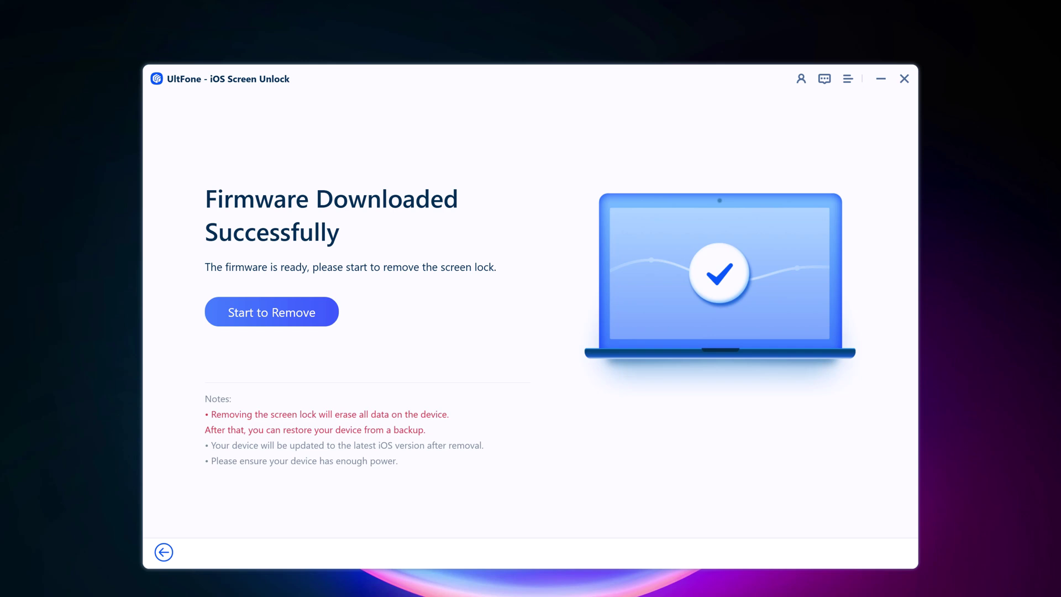
Step: Begin screen lock removal with the downloaded firmware and let progress run
click(324, 309)
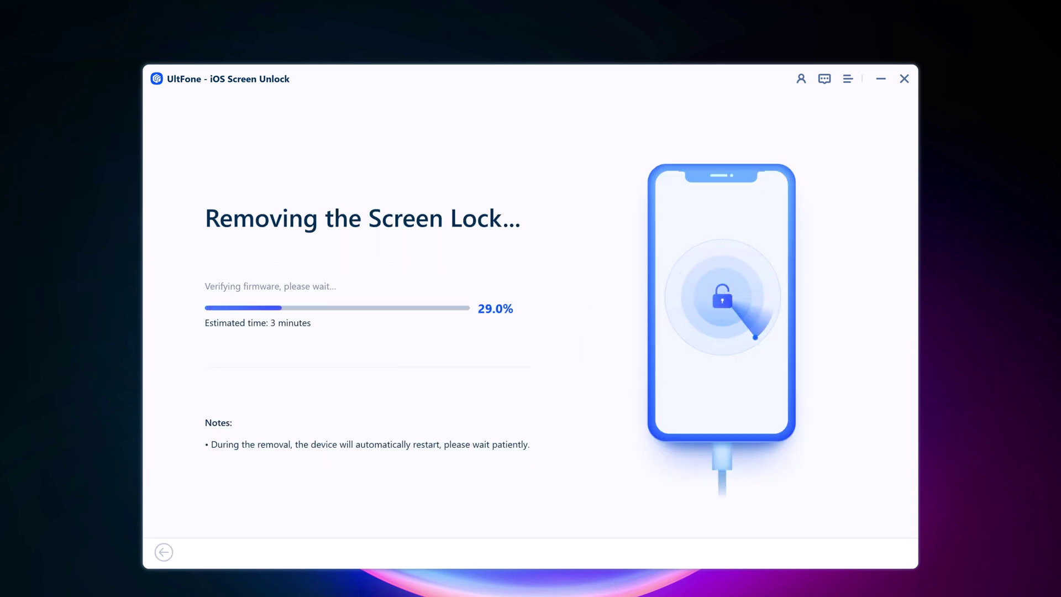